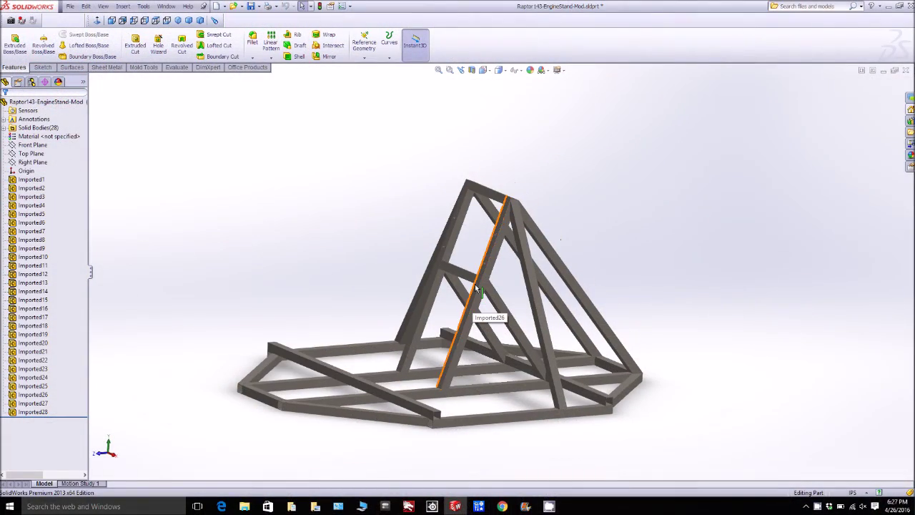
# - Examine the engine stand frame from several angles, including the mounting holes in its two upright beams and the crossbar between them
pyautogui.moveTo(479, 306); pyautogui.dragTo(495, 289)
pyautogui.scroll(-3, 495, 279)
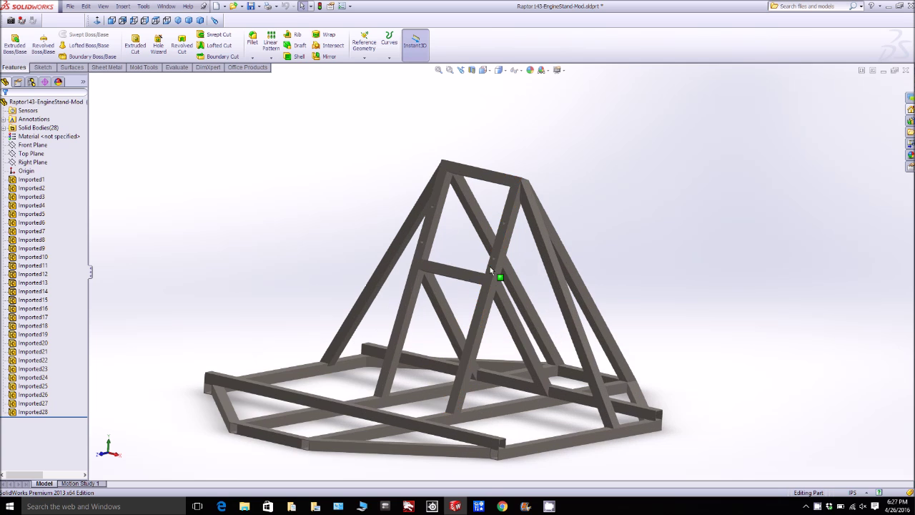
pyautogui.scroll(-8, 503, 259)
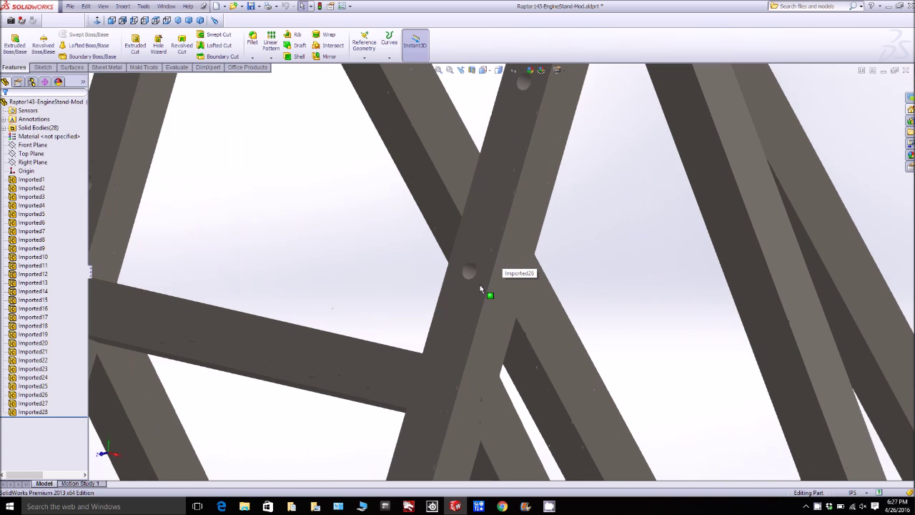
pyautogui.moveTo(479, 284); pyautogui.dragTo(475, 247)
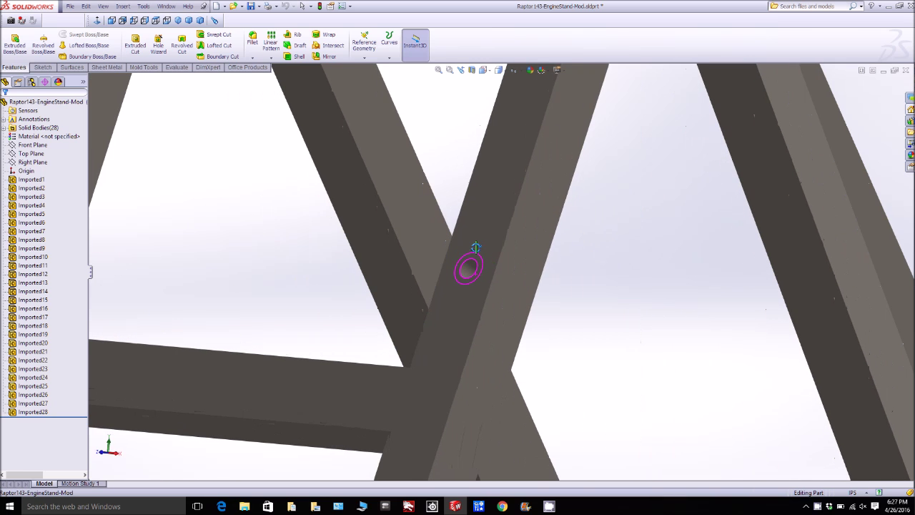
pyautogui.scroll(4, 475, 246)
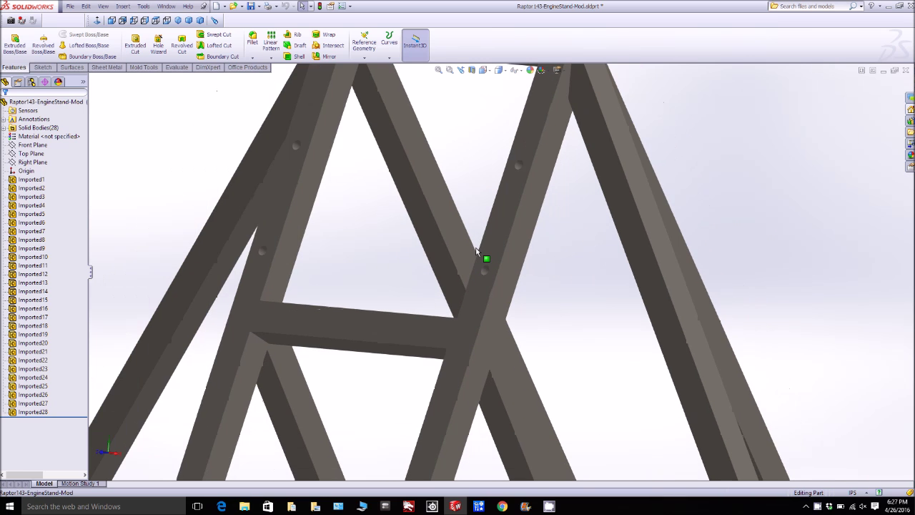
pyautogui.scroll(2, 475, 266)
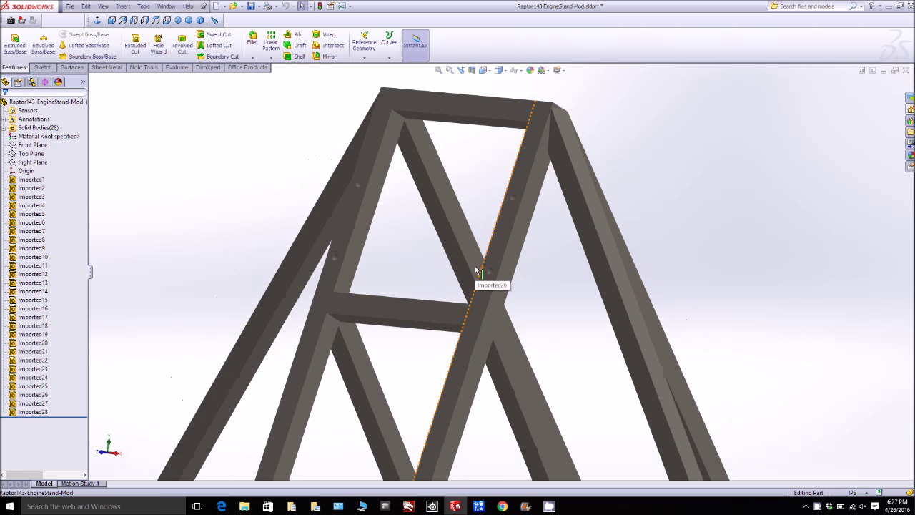
pyautogui.scroll(2, 475, 271)
pyautogui.middleClick(454, 303)
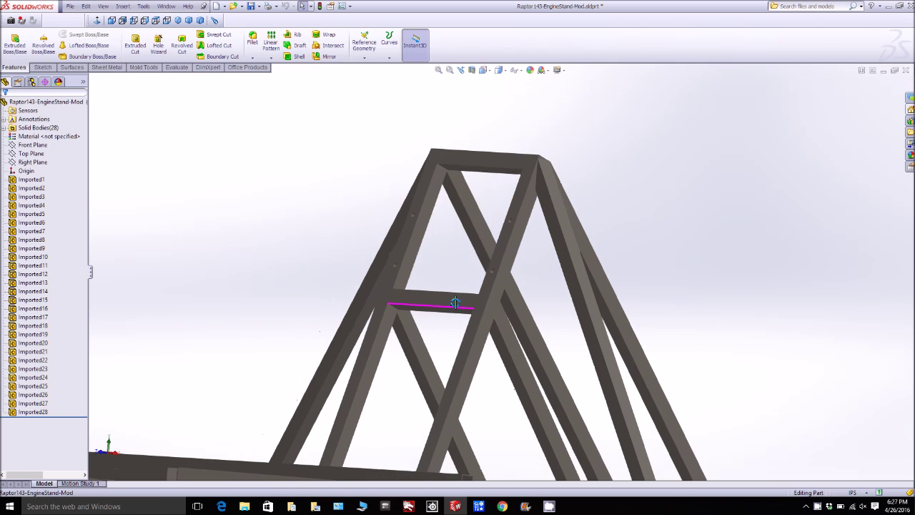
pyautogui.moveTo(455, 304); pyautogui.dragTo(441, 334)
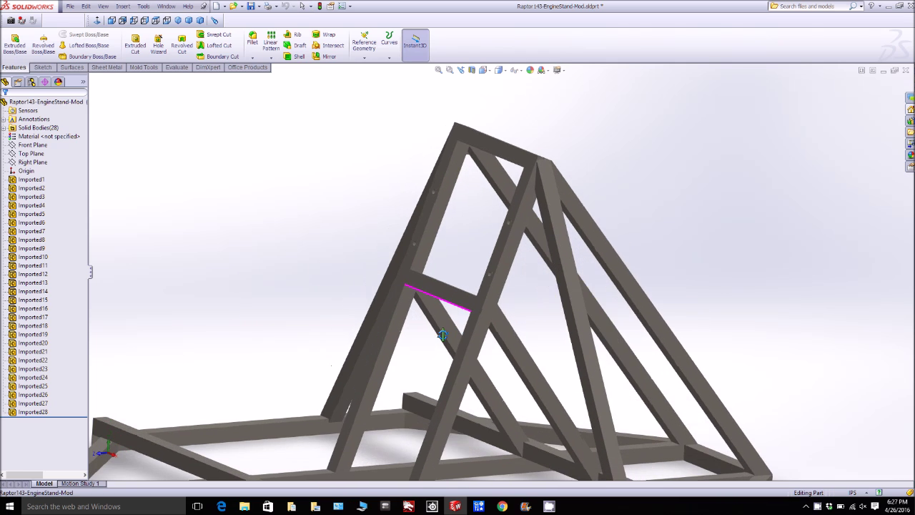
pyautogui.scroll(3, 442, 335)
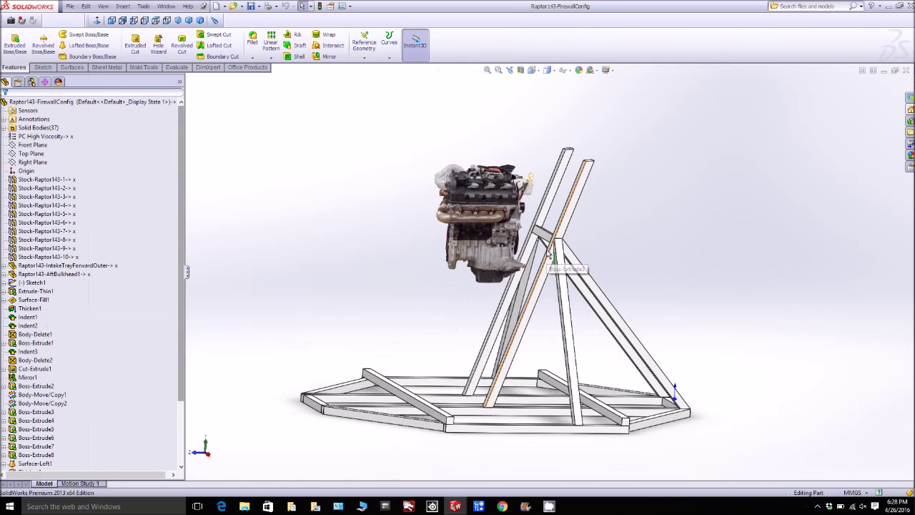
# - Examine the engine's position in front of the stand's extended uprights in the Raptor143-FirewallConfig part
pyautogui.moveTo(549, 253)
pyautogui.mouseDown()
pyautogui.moveTo(568, 245)
pyautogui.moveTo(510, 258)
pyautogui.moveTo(503, 239)
pyautogui.moveTo(535, 219)
pyautogui.moveTo(565, 223)
pyautogui.moveTo(554, 238)
pyautogui.mouseUp()
pyautogui.press('Escape')
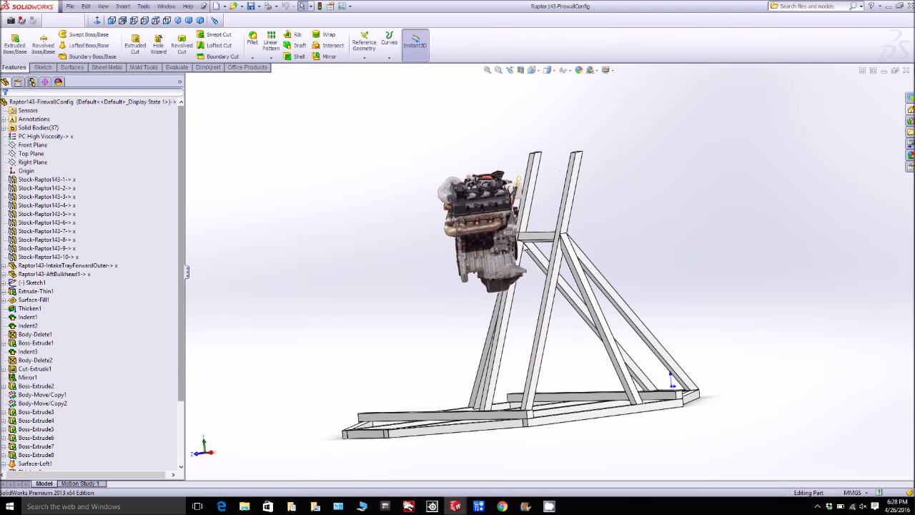
pyautogui.scroll(-2, 525, 249)
pyautogui.moveTo(525, 248); pyautogui.dragTo(515, 270)
pyautogui.scroll(3, 516, 277)
pyautogui.scroll(-2, 521, 306)
pyautogui.moveTo(521, 306); pyautogui.dragTo(541, 300)
pyautogui.scroll(2, 543, 307)
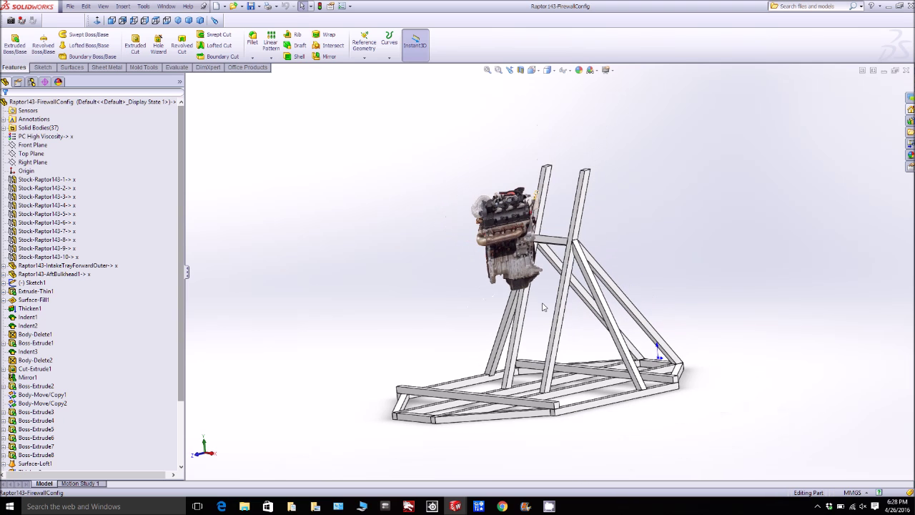
pyautogui.scroll(1, 546, 310)
pyautogui.scroll(-3, 554, 312)
pyautogui.moveTo(554, 312); pyautogui.dragTo(496, 321)
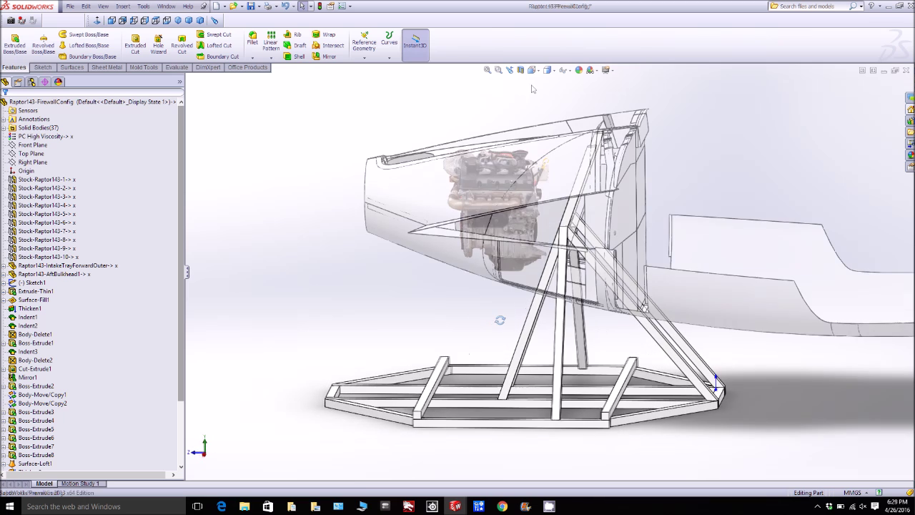
# - Hide the upper side cowling panel (Stock-Raptor143-6) on the fuselage nose
pyautogui.scroll(2, 557, 149)
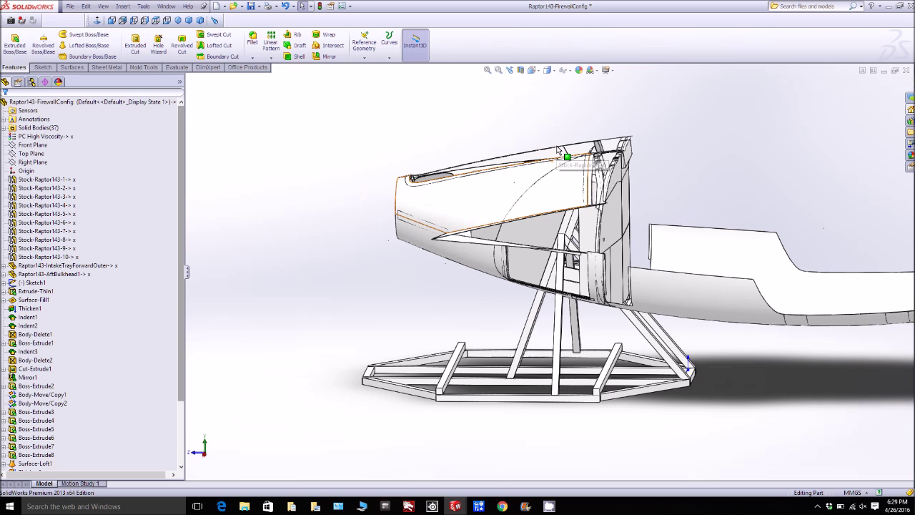
pyautogui.moveTo(563, 153); pyautogui.dragTo(603, 134)
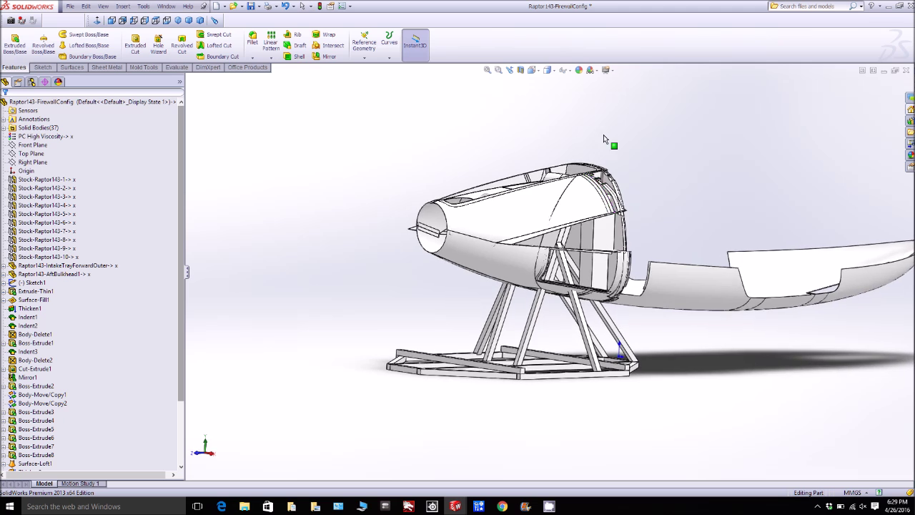
pyautogui.scroll(2, 599, 143)
pyautogui.scroll(-6, 584, 157)
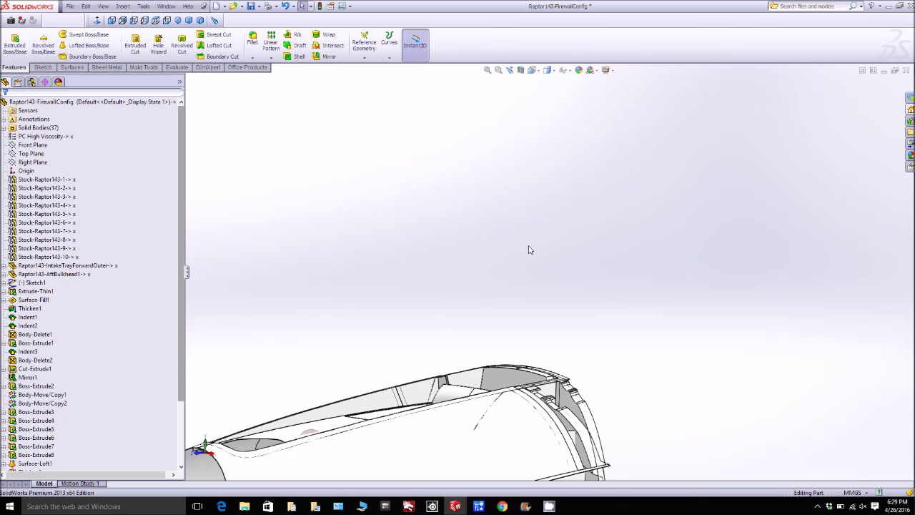
pyautogui.scroll(5, 529, 249)
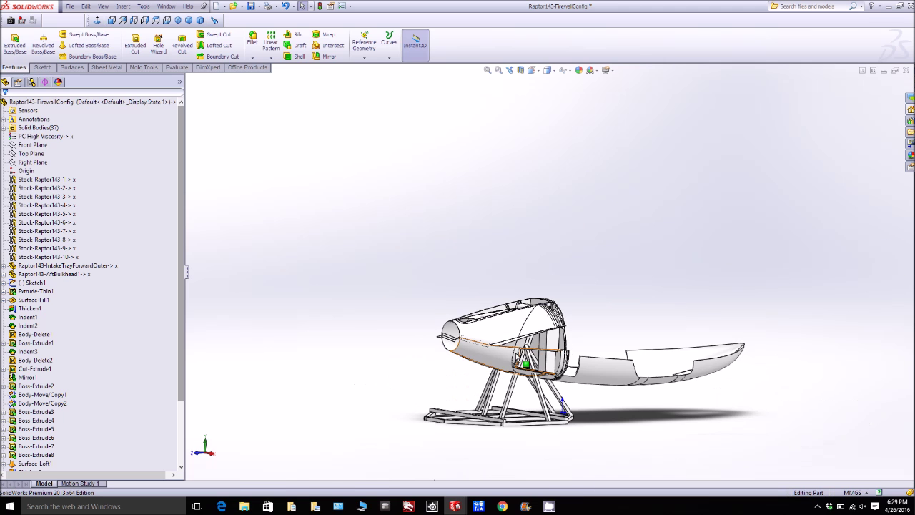
pyautogui.scroll(-5, 518, 358)
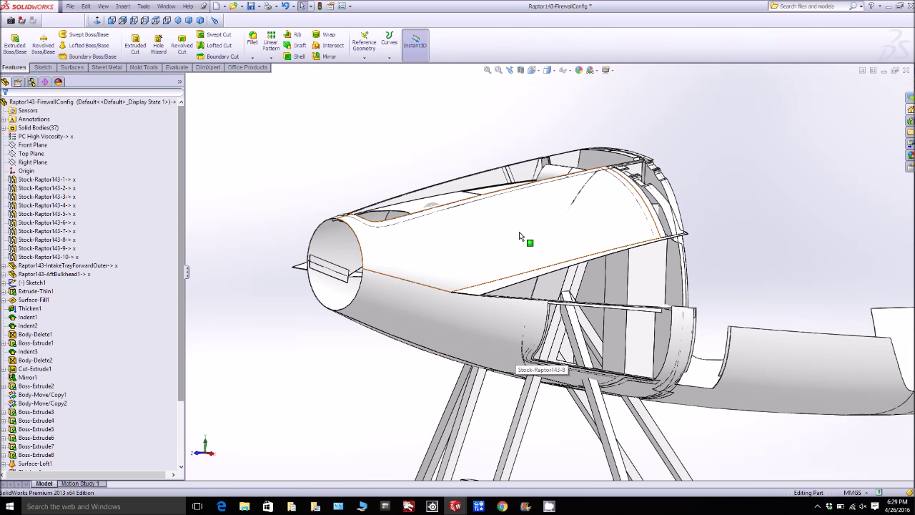
pyautogui.rightClick(520, 229)
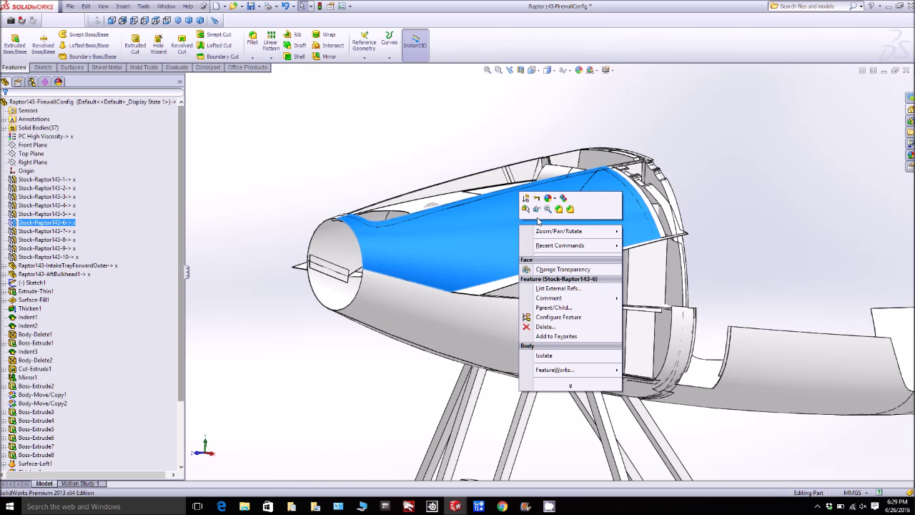
pyautogui.press('Escape')
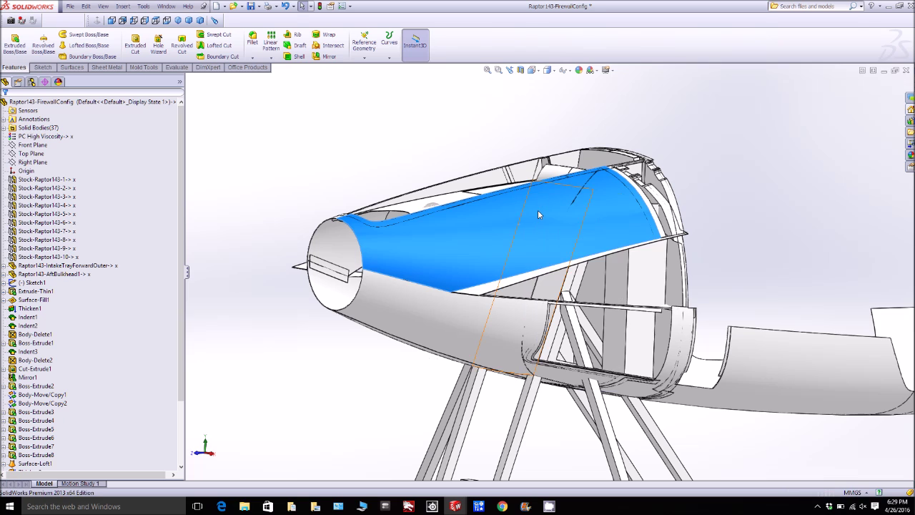
# - Hide the inner box-shaped body (Stock-Raptor143-5) that covers the engine inside the nose
pyautogui.scroll(-3, 555, 235)
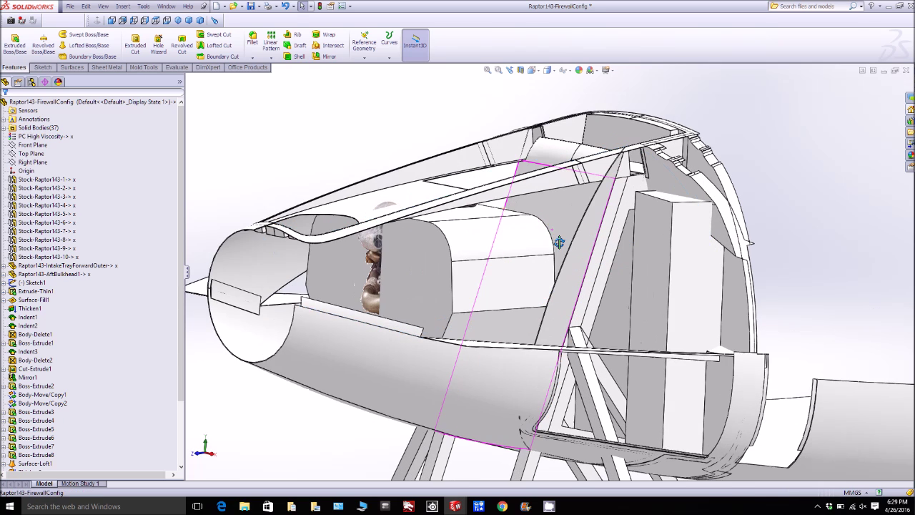
pyautogui.moveTo(558, 243); pyautogui.dragTo(549, 290)
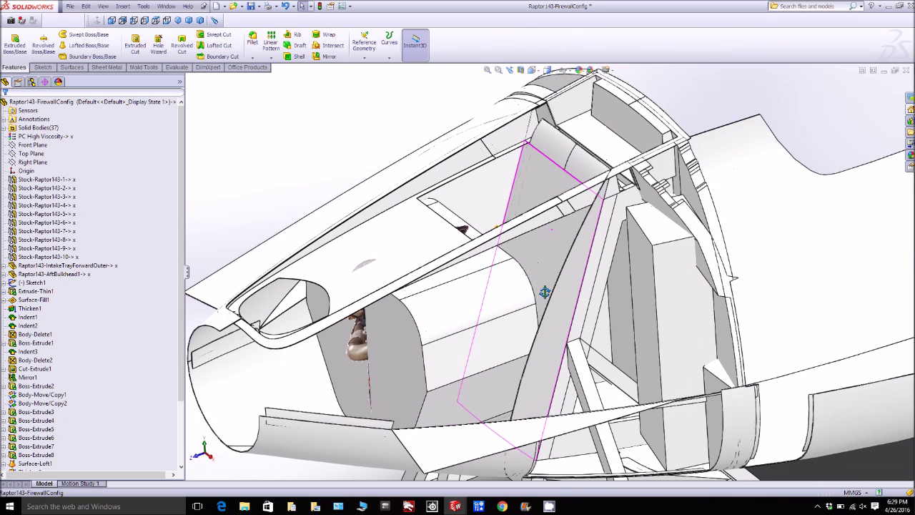
pyautogui.scroll(5, 545, 291)
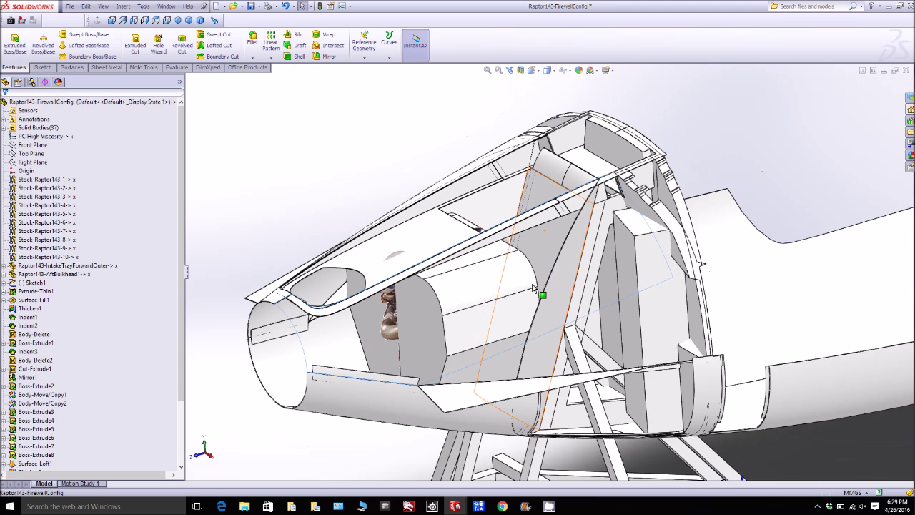
pyautogui.scroll(-3, 511, 294)
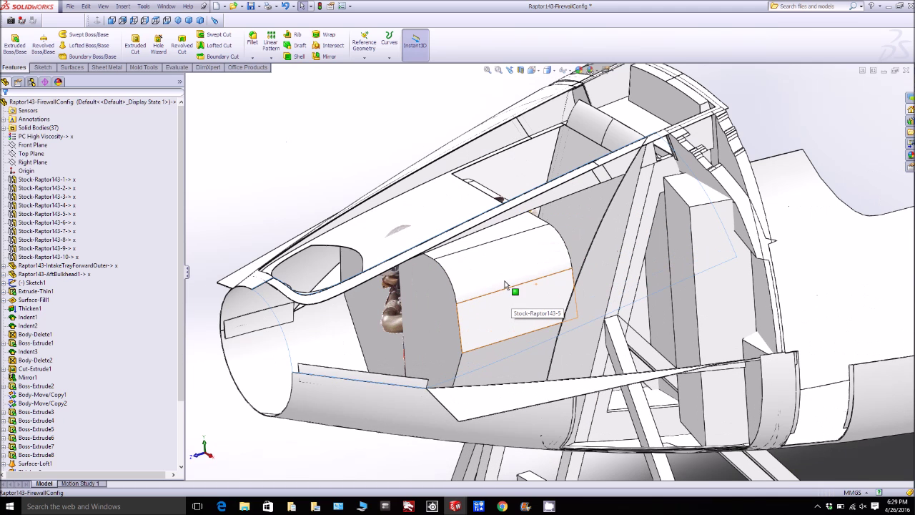
pyautogui.rightClick(495, 264)
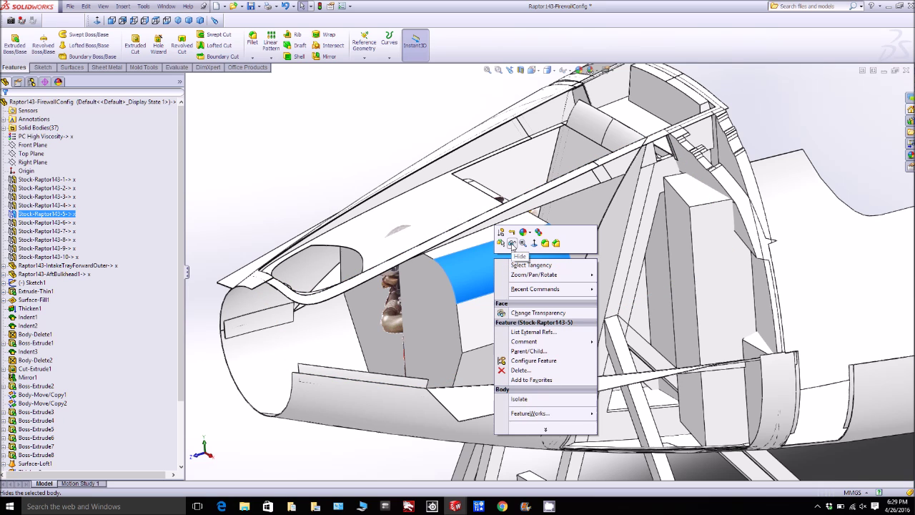
pyautogui.click(512, 244)
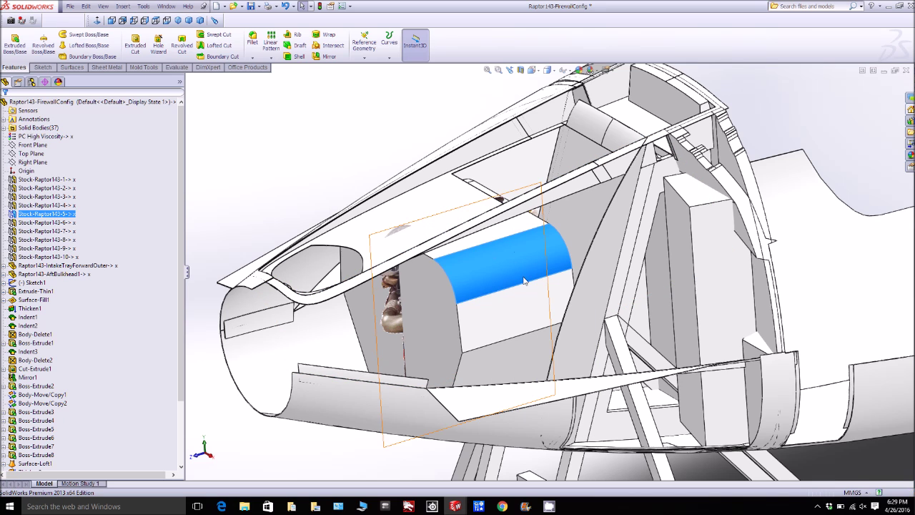
# - Examine how the exposed engine, the firewall and the stand fit together within the fuselage nose
pyautogui.moveTo(535, 291); pyautogui.dragTo(529, 250)
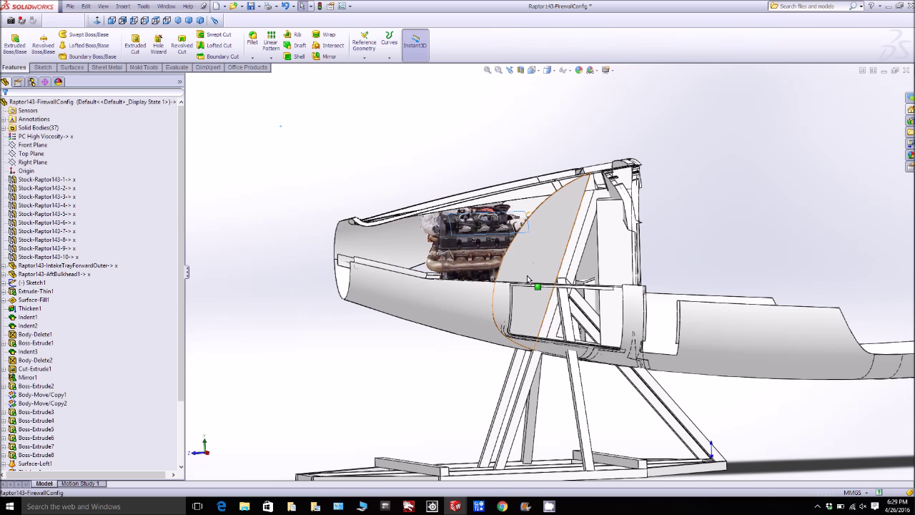
pyautogui.scroll(2, 526, 286)
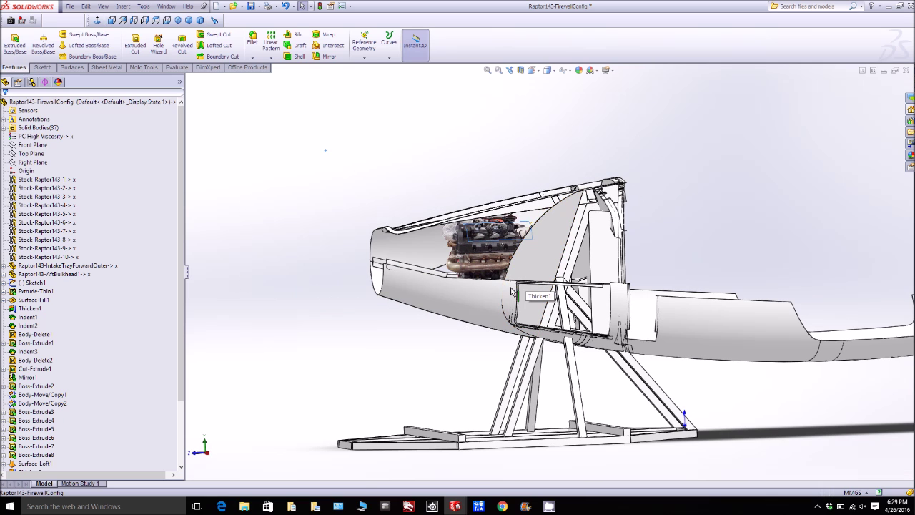
pyautogui.scroll(-2, 512, 291)
pyautogui.scroll(1, 511, 291)
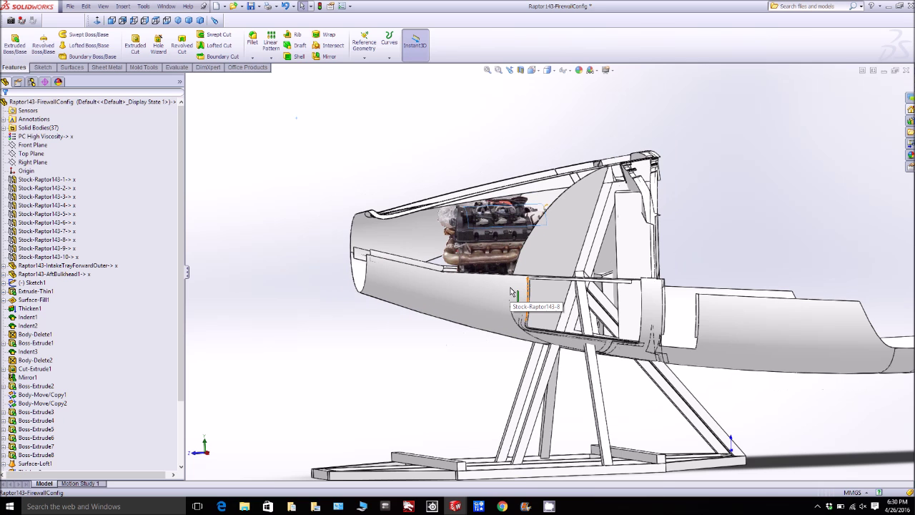
pyautogui.scroll(1, 511, 291)
pyautogui.click(511, 291)
pyautogui.moveTo(511, 291); pyautogui.dragTo(538, 314)
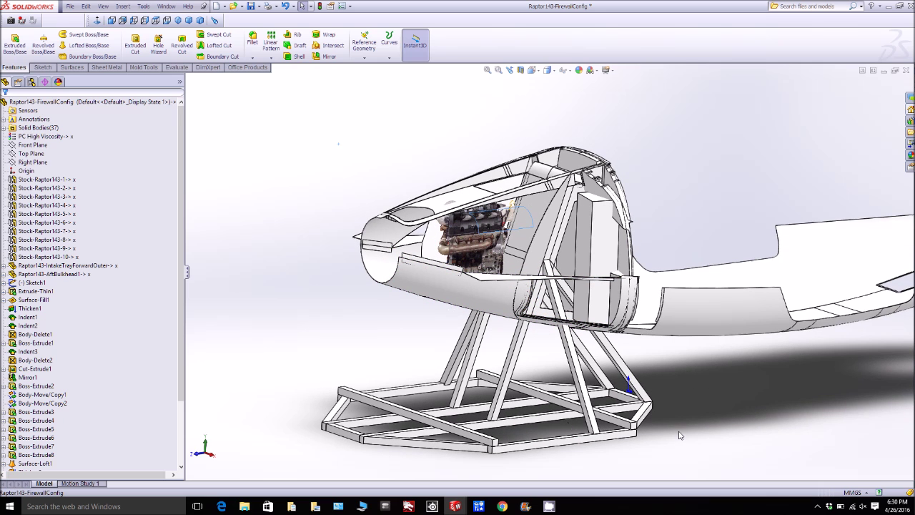